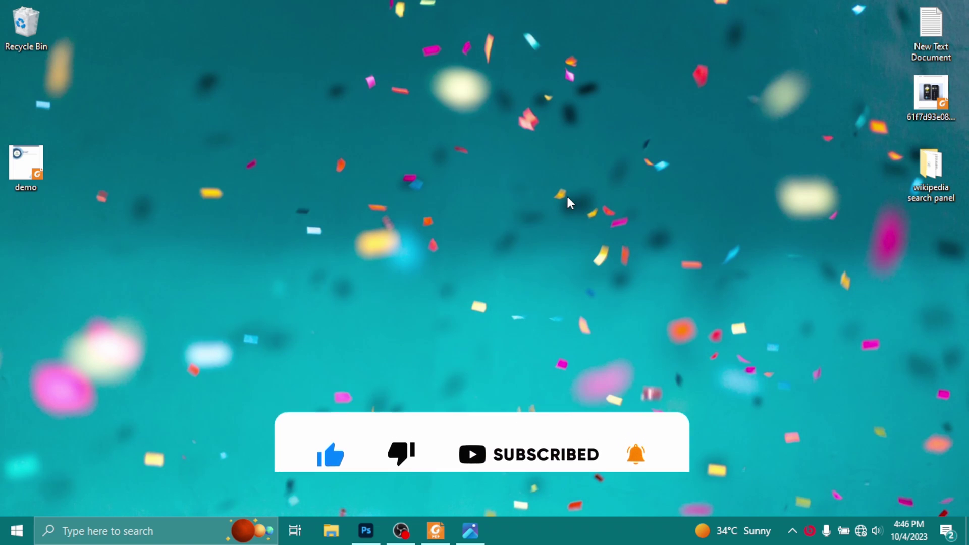
# Drag demo.pdf from the desktop onto Photoshop, then cancel that first PDF import.
pyautogui.click(359, 542)
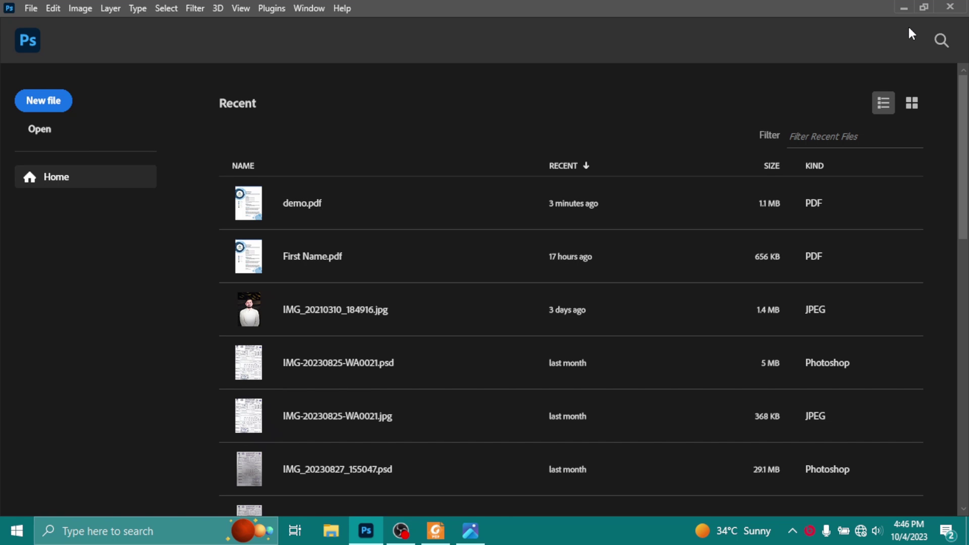
pyautogui.click(904, 7)
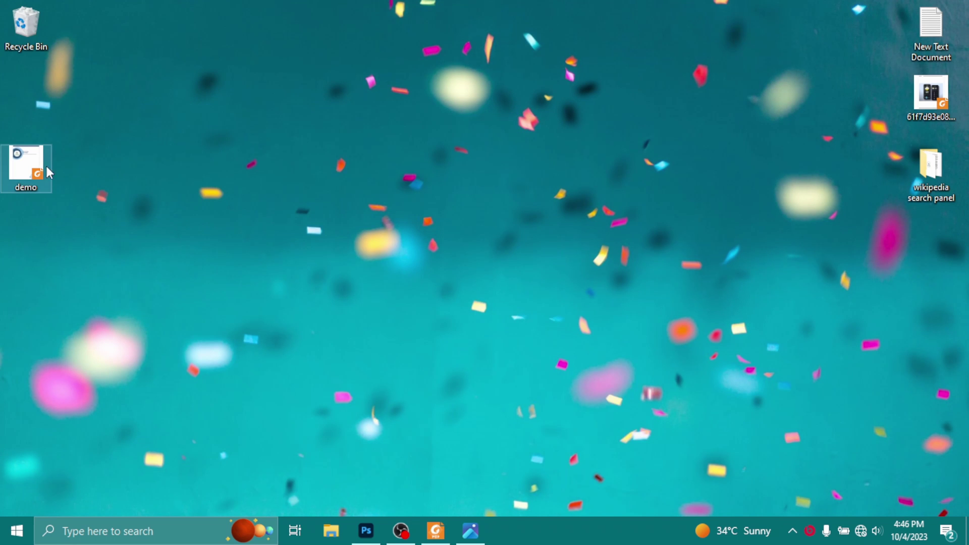
pyautogui.moveTo(401, 434); pyautogui.dragTo(431, 327)
pyautogui.moveTo(489, 62)
pyautogui.mouseDown()
pyautogui.moveTo(467, 68)
pyautogui.moveTo(478, 75)
pyautogui.mouseUp()
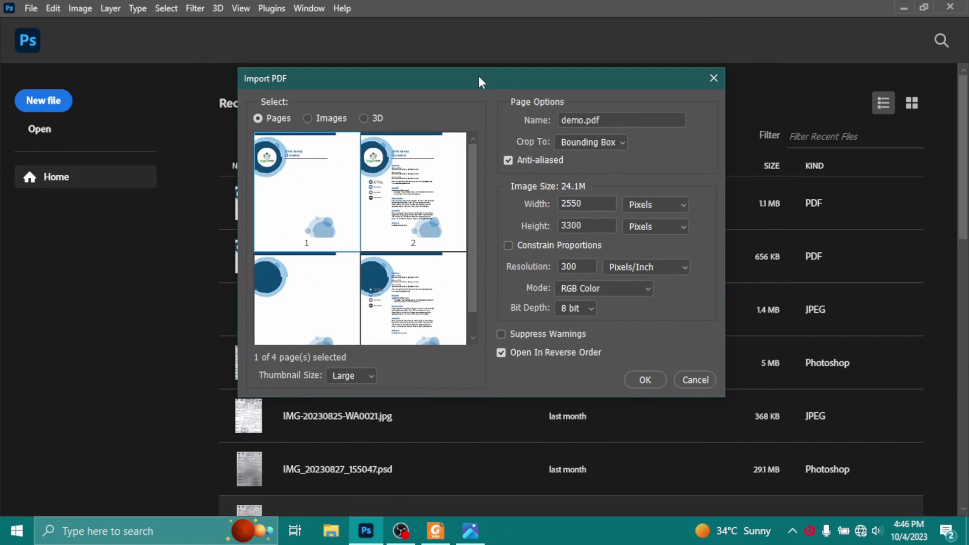
pyautogui.click(714, 78)
# Select demo.pdf on the Desktop through File > Open.
pyautogui.click(30, 8)
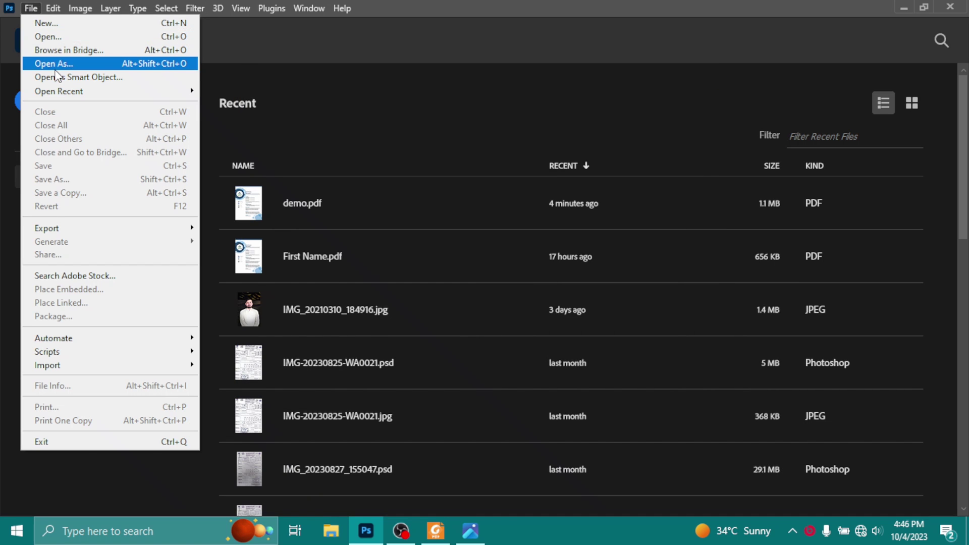
pyautogui.click(48, 37)
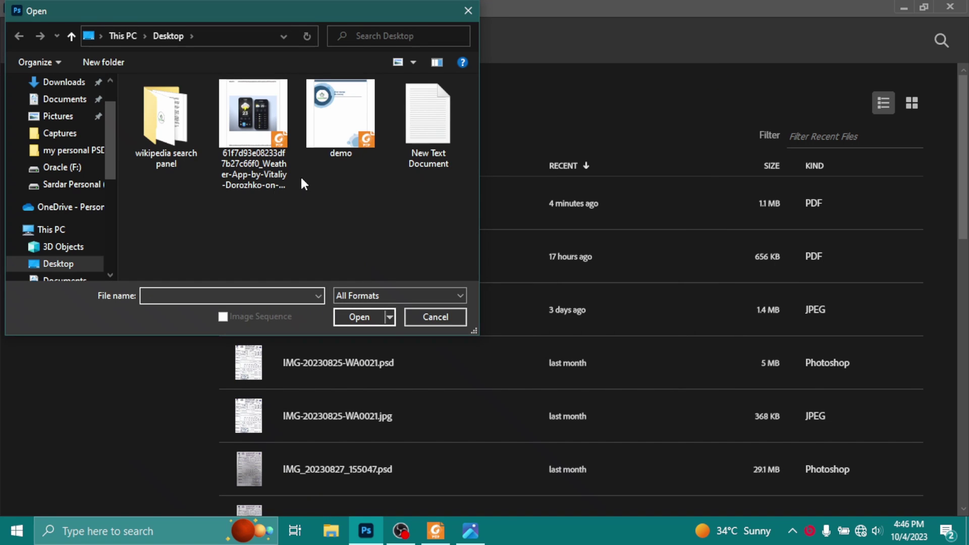
pyautogui.click(343, 132)
# Open demo.pdf in the Import PDF dialog and look through its page thumbnails.
pyautogui.click(359, 318)
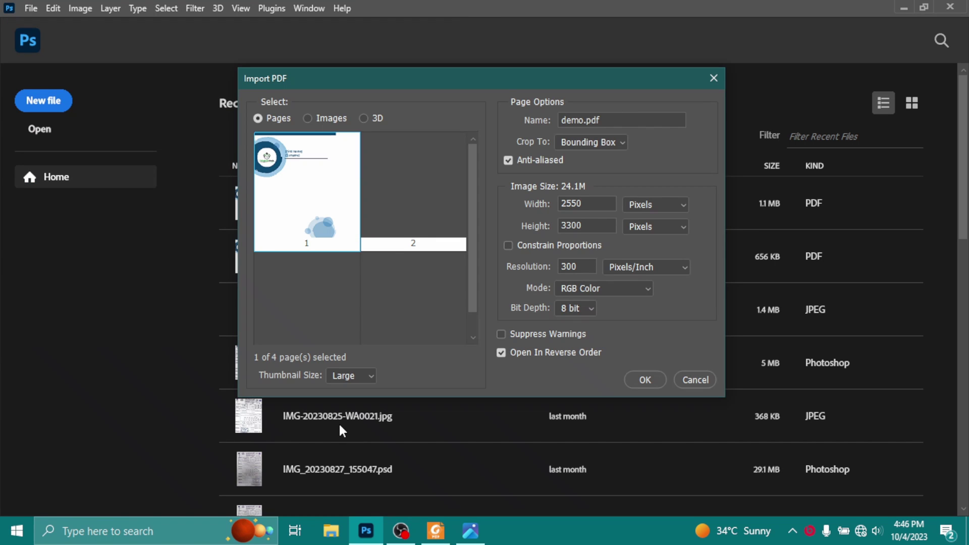
pyautogui.scroll(-2, 476, 205)
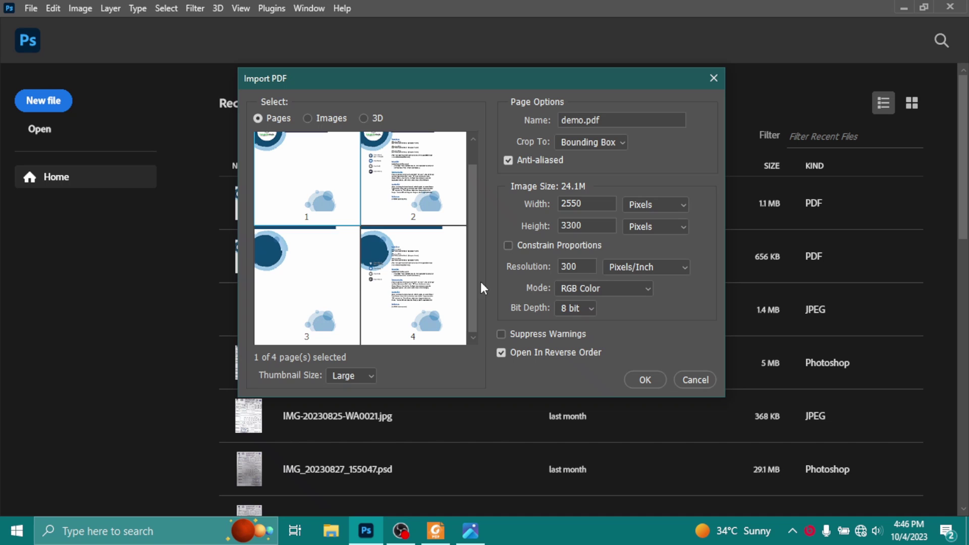
pyautogui.scroll(2, 486, 184)
pyautogui.scroll(-2, 474, 272)
pyautogui.scroll(1, 479, 205)
pyautogui.scroll(1, 479, 204)
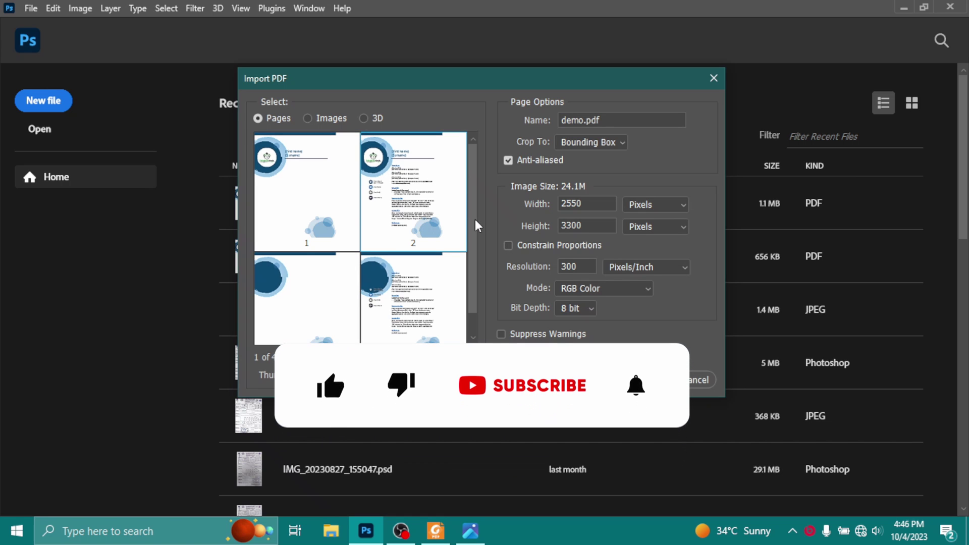
pyautogui.scroll(-2, 477, 225)
pyautogui.scroll(2, 480, 182)
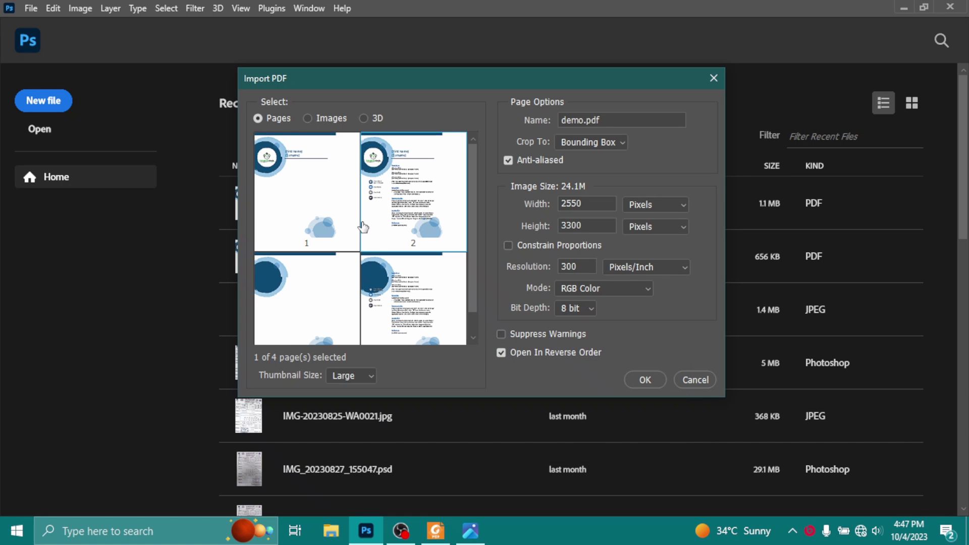
# Select page 2 in the Pages view and import it as a new document.
pyautogui.click(315, 213)
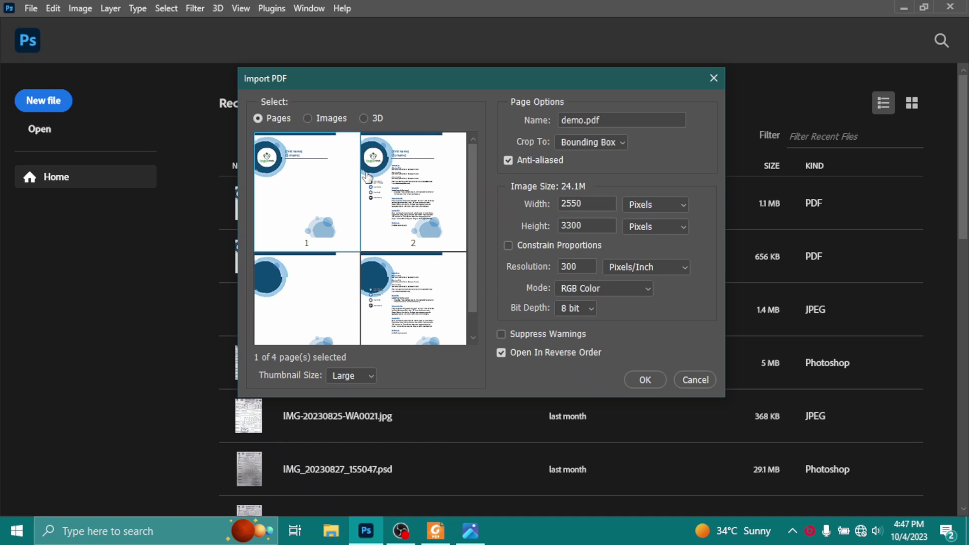
pyautogui.click(308, 119)
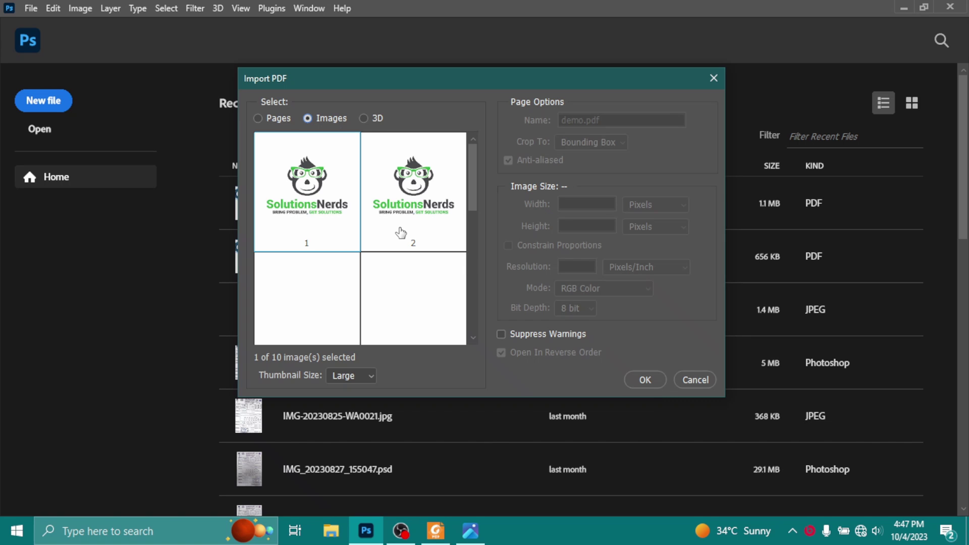
pyautogui.click(259, 121)
pyautogui.click(437, 197)
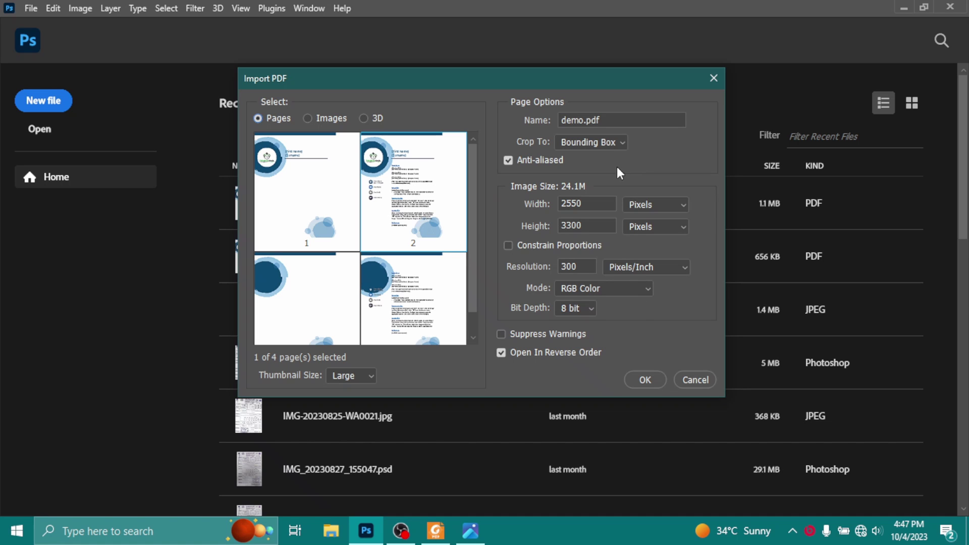
pyautogui.click(649, 383)
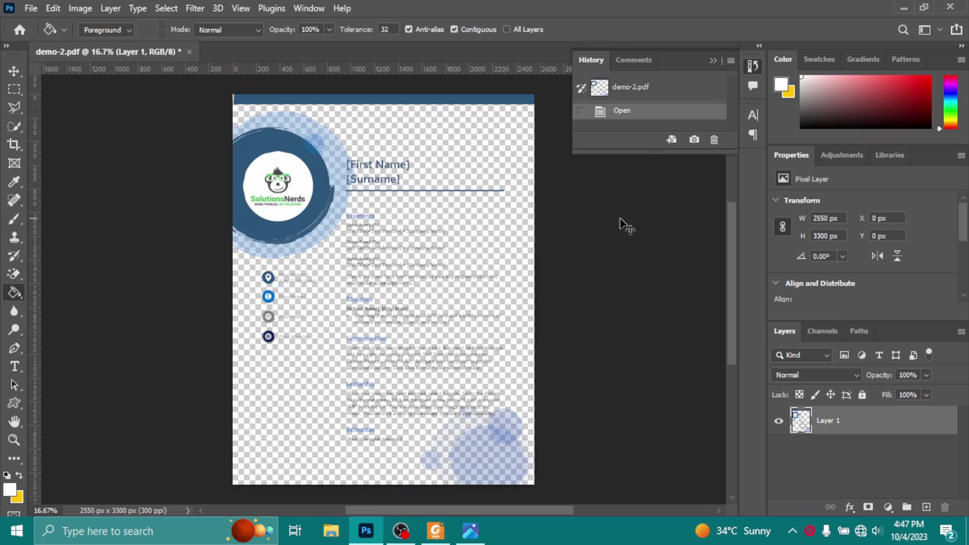
# Create a new Layer 2 and move it beneath Layer 1.
pyautogui.hotkey('ctrl', 'shift', 'n')
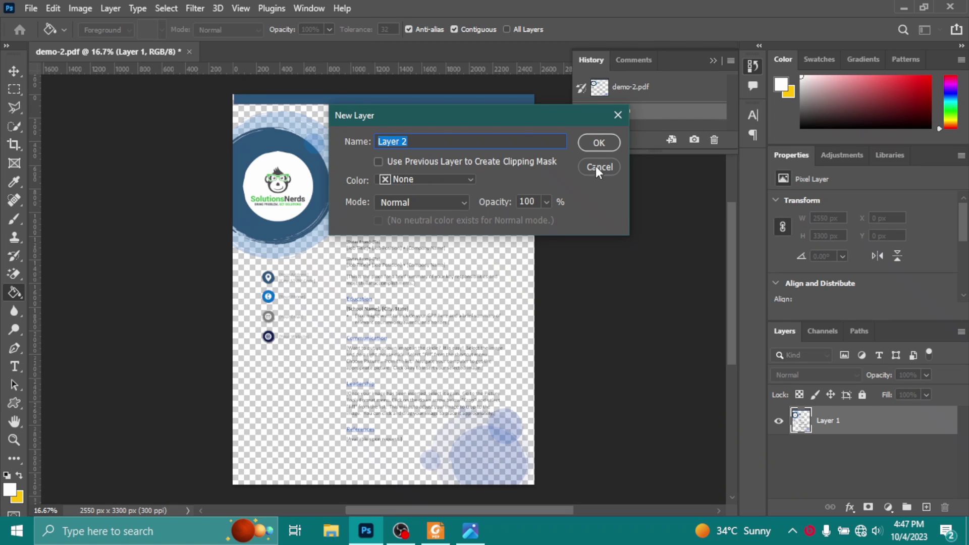
pyautogui.click(598, 144)
pyautogui.moveTo(864, 429); pyautogui.dragTo(873, 469)
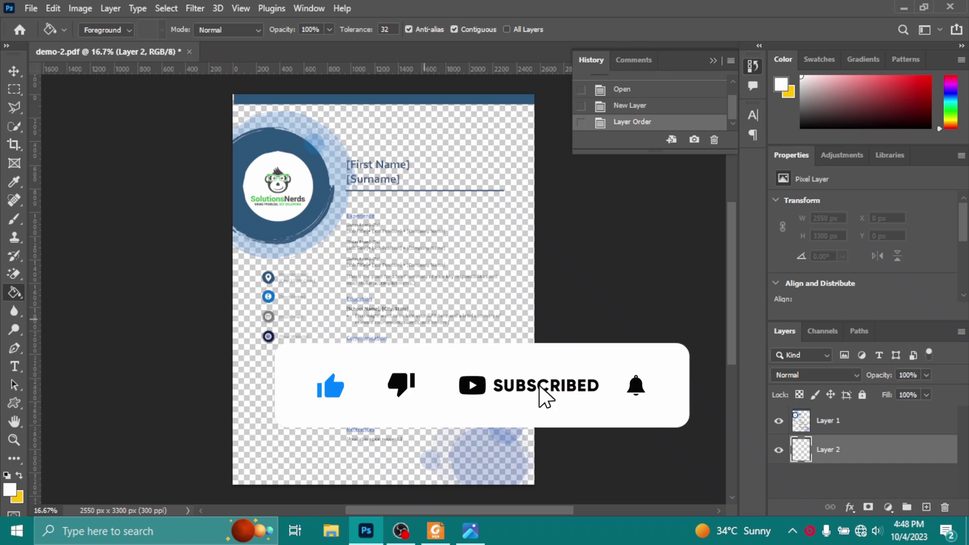
# Fill Layer 2 with white using the Paint Bucket tool.
pyautogui.click(12, 489)
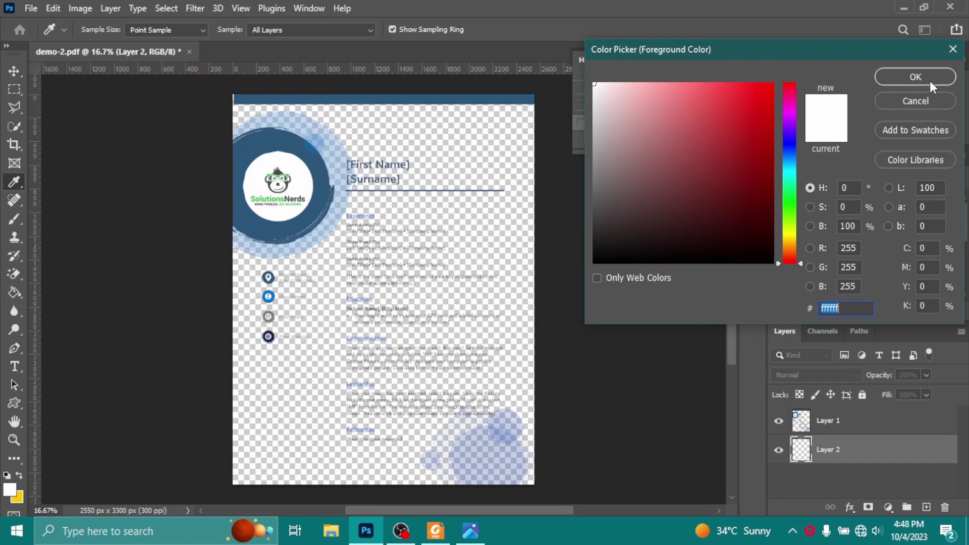
pyautogui.click(925, 105)
pyautogui.press('g')
pyautogui.click(321, 380)
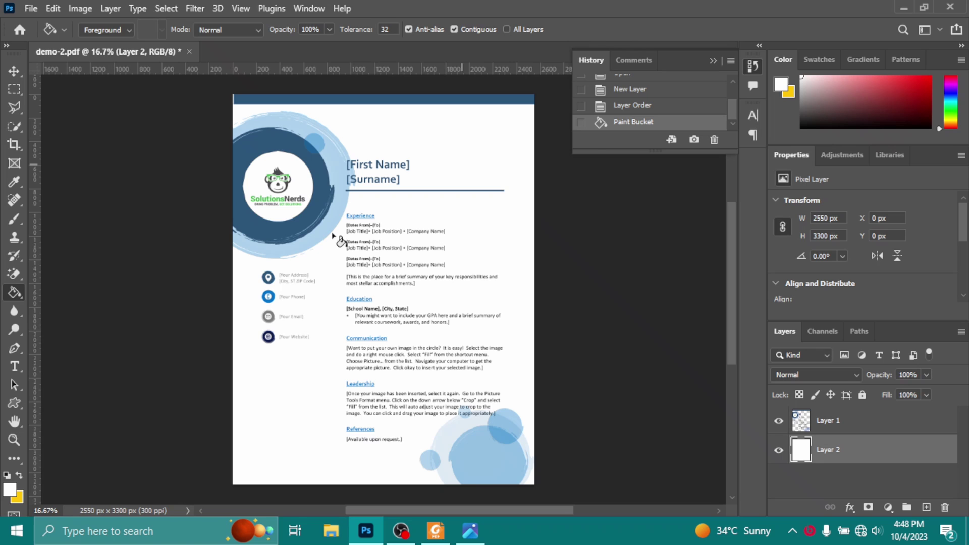
# In Export As, set JPG format with Great quality.
pyautogui.click(31, 8)
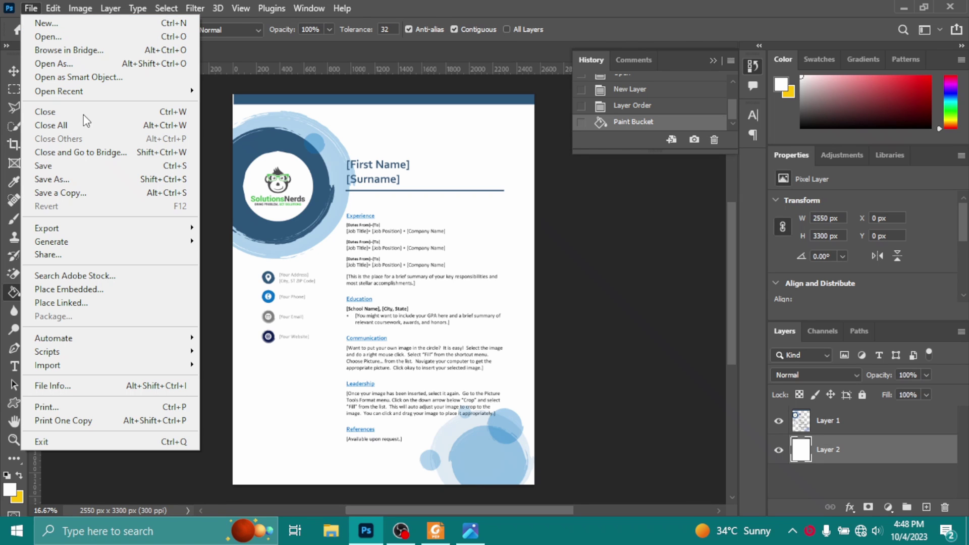
pyautogui.moveTo(112, 232)
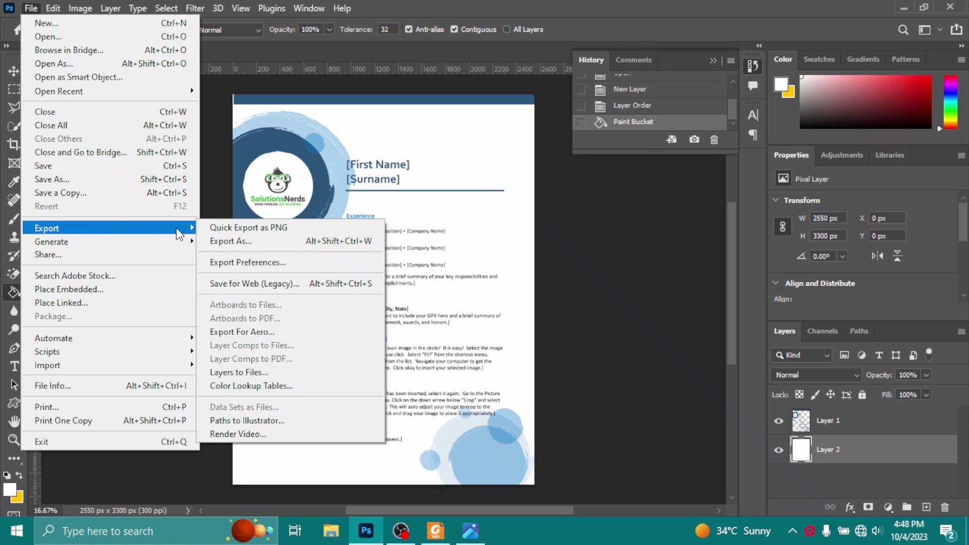
pyautogui.click(237, 243)
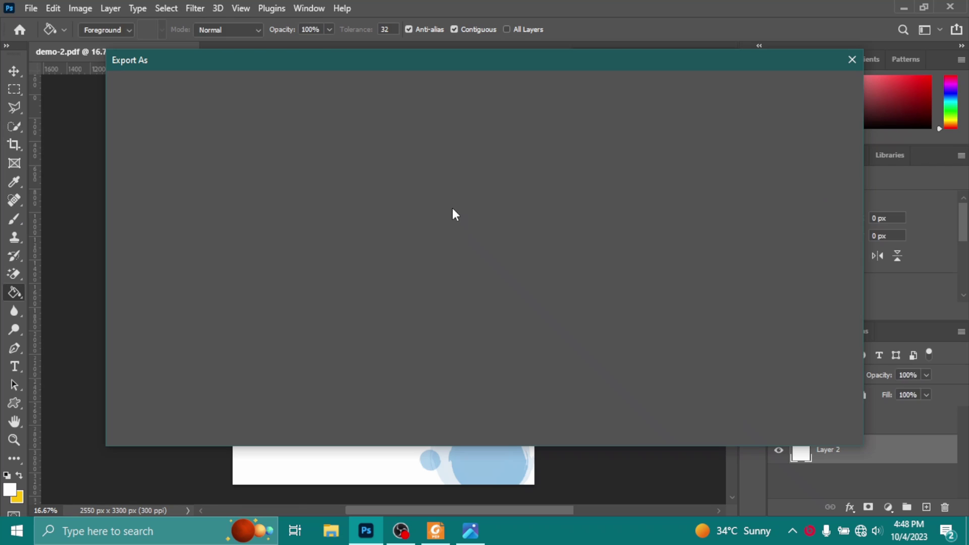
pyautogui.click(764, 150)
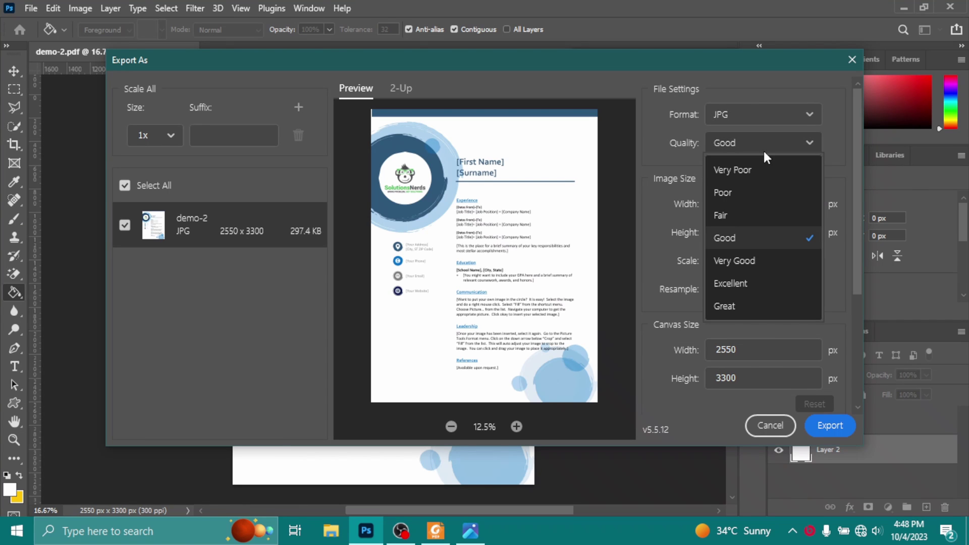
pyautogui.click(778, 306)
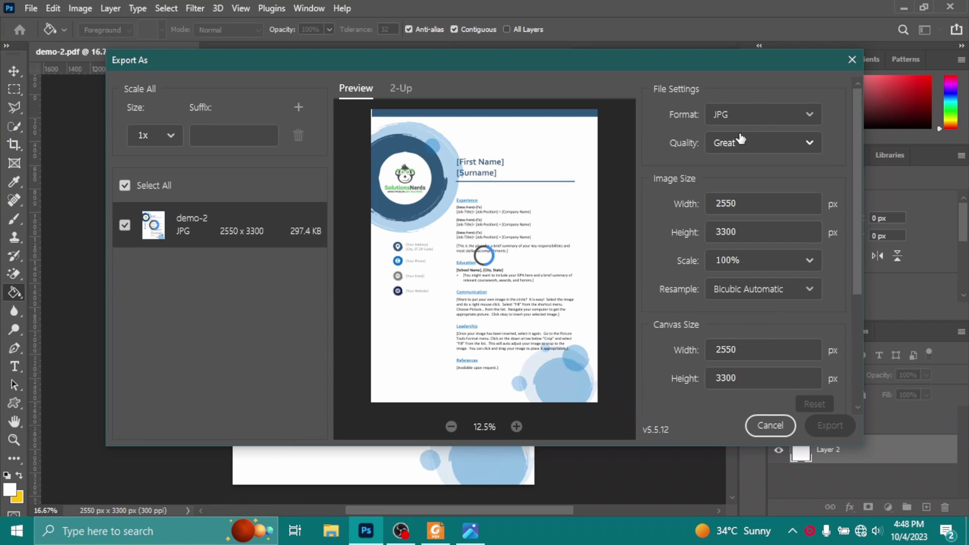
pyautogui.click(759, 115)
pyautogui.click(760, 118)
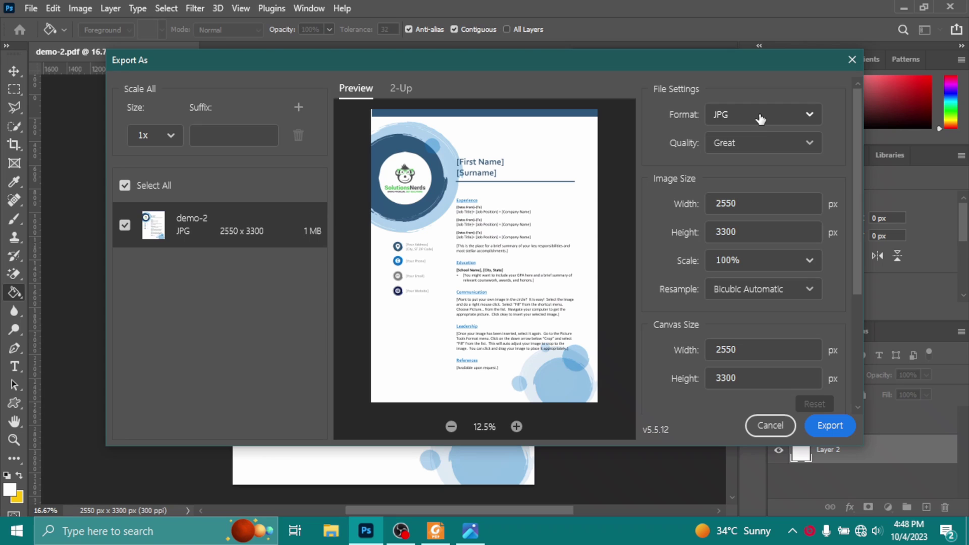
pyautogui.click(813, 117)
pyautogui.click(812, 116)
# Export and save the image to the Desktop as demo.
pyautogui.click(837, 427)
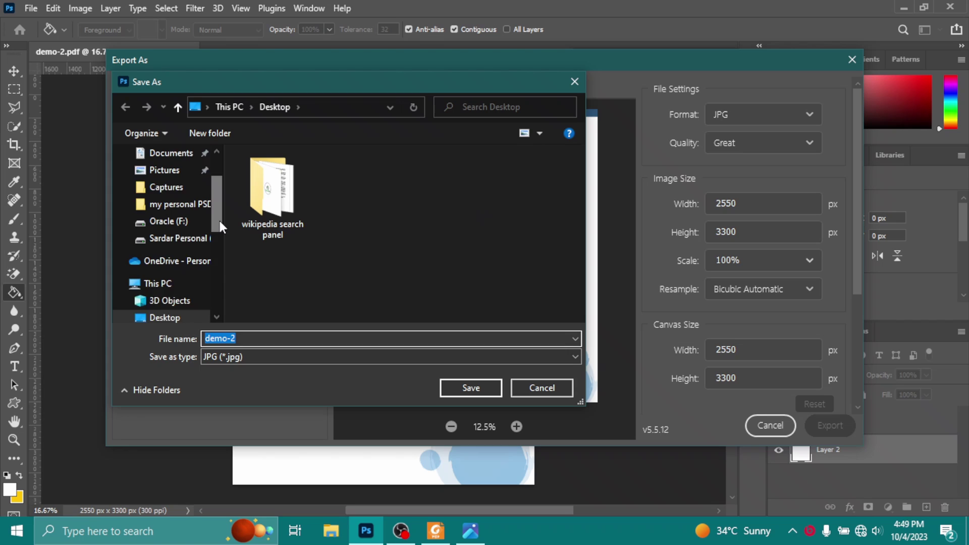
pyautogui.scroll(-4, 220, 220)
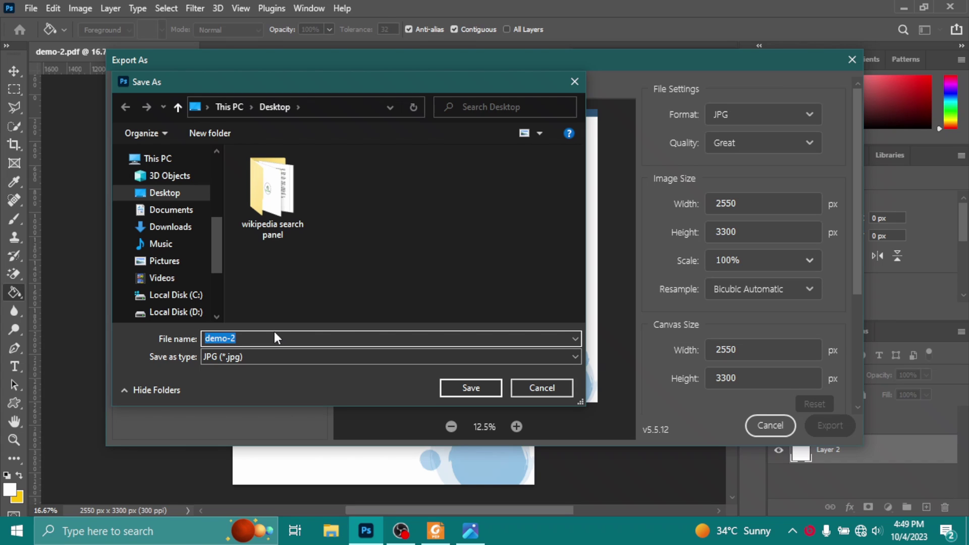
pyautogui.write('de')
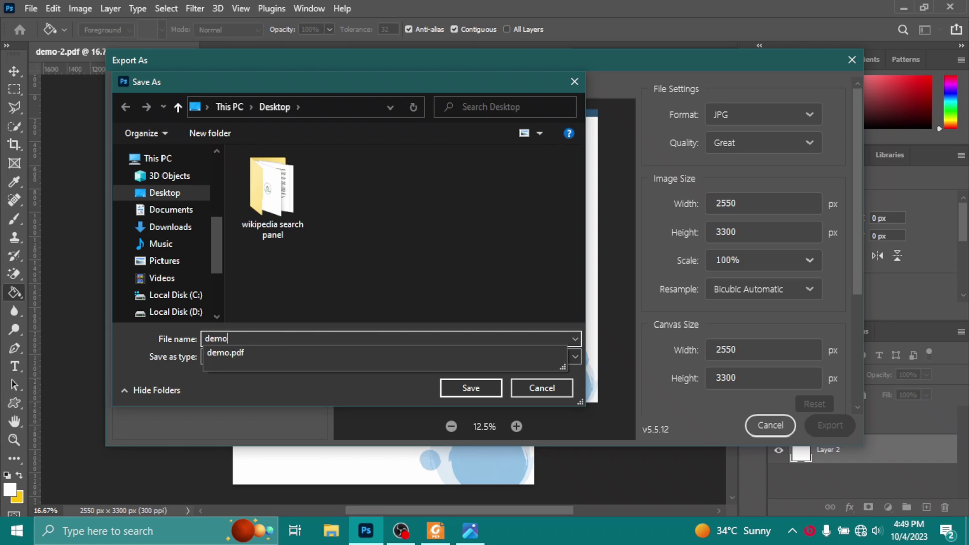
pyautogui.click(225, 399)
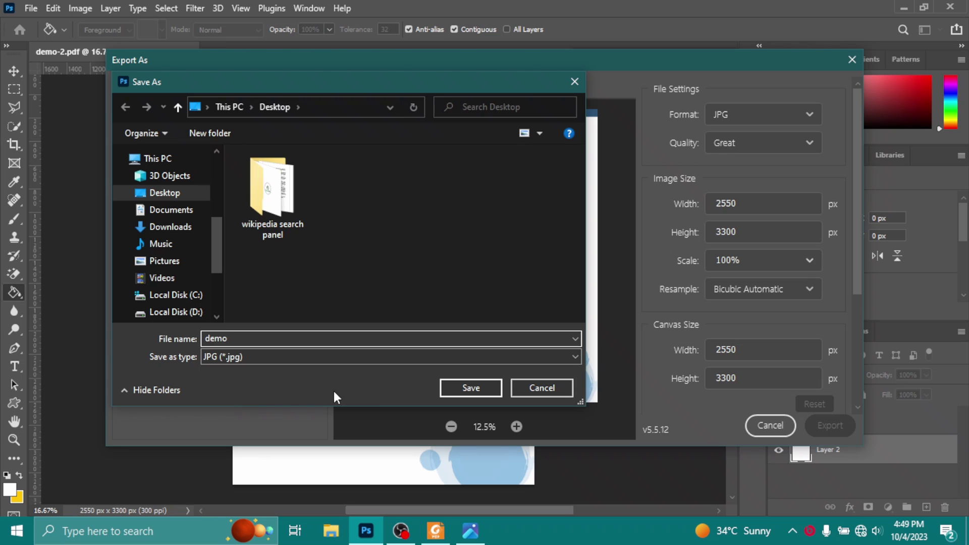
pyautogui.click(451, 388)
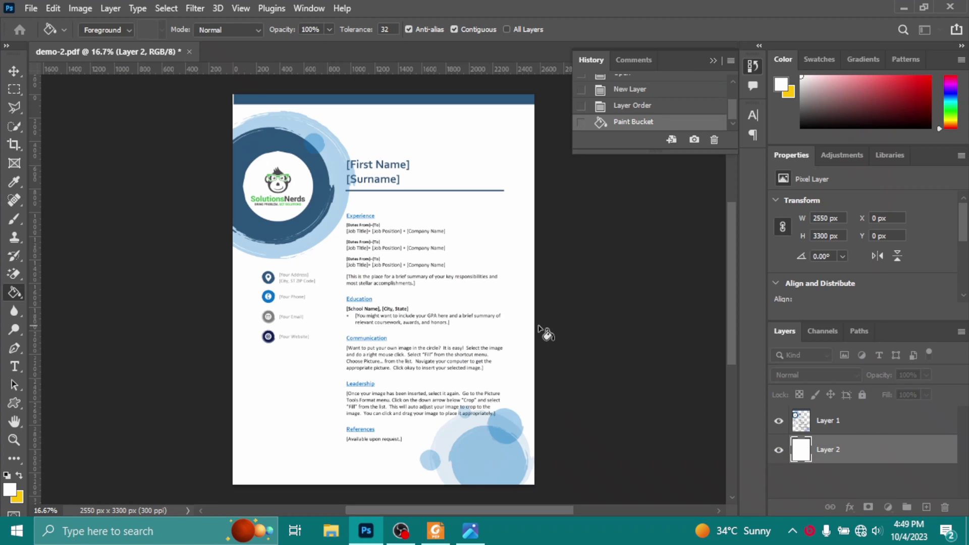
# Open demo.jpg from the desktop in Photos, zoom in to inspect it, then close Photos.
pyautogui.click(905, 8)
pyautogui.doubleClick(27, 95)
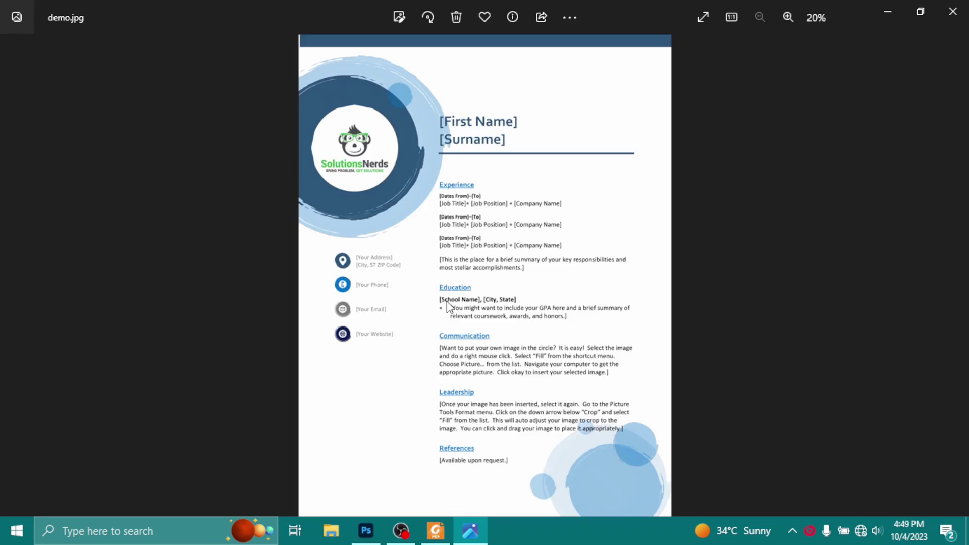
pyautogui.scroll(5, 450, 318)
pyautogui.scroll(-3, 449, 325)
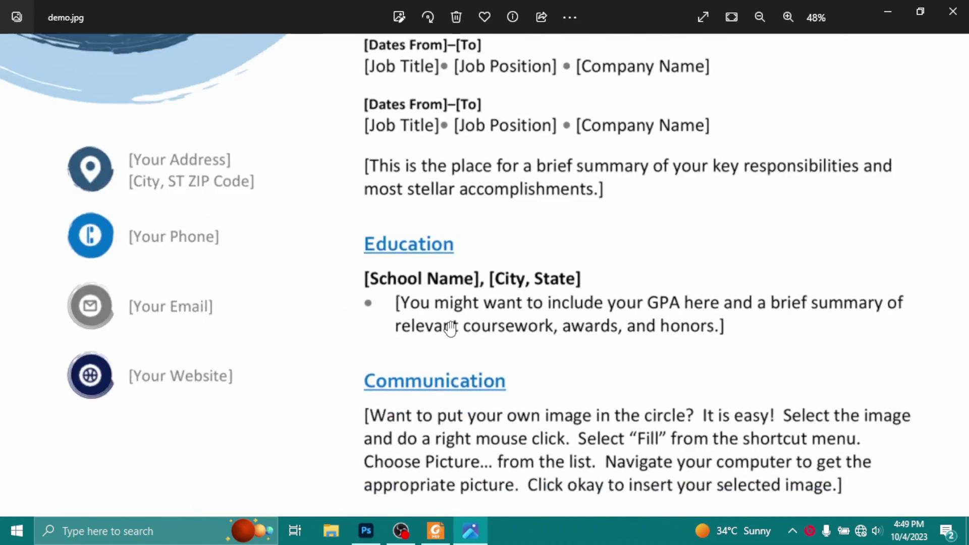
pyautogui.scroll(4, 448, 333)
pyautogui.click(954, 11)
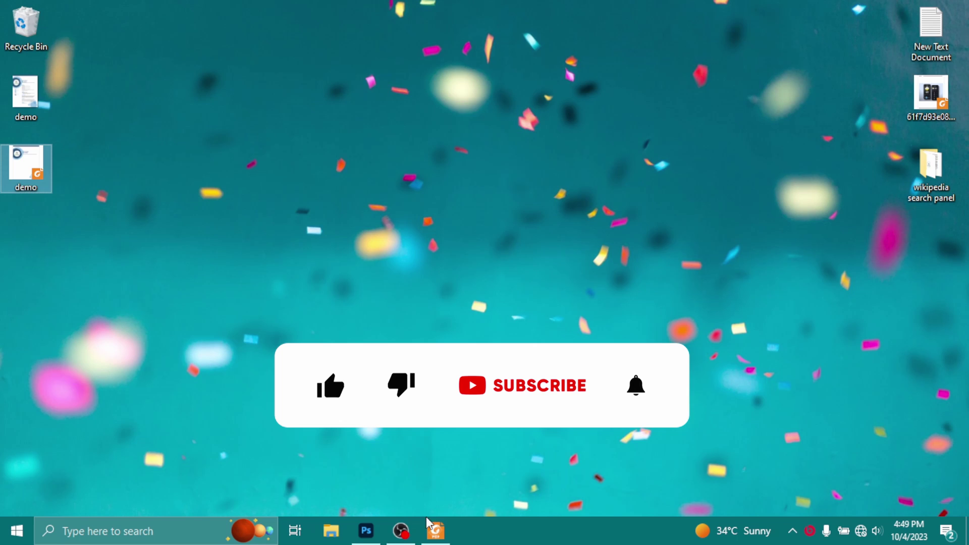
pyautogui.click(378, 535)
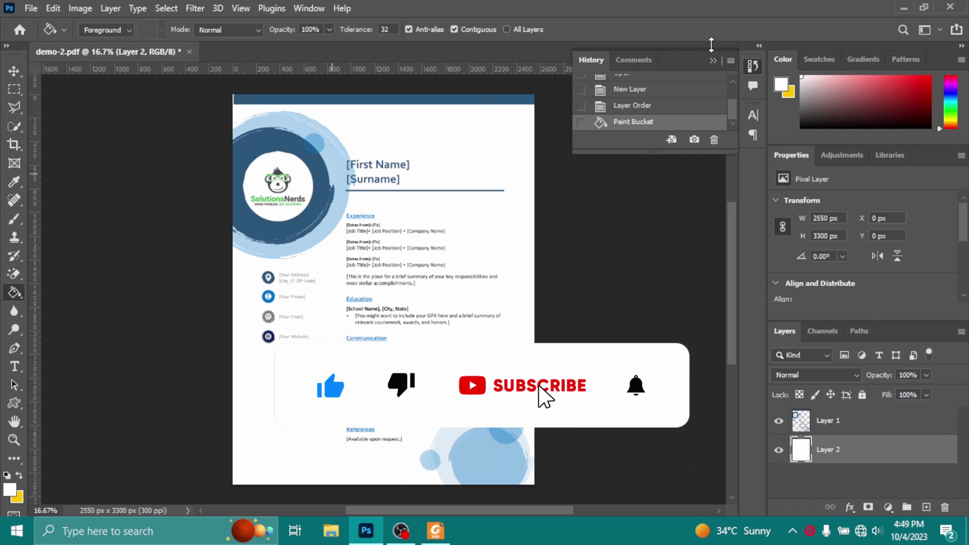
pyautogui.click(903, 7)
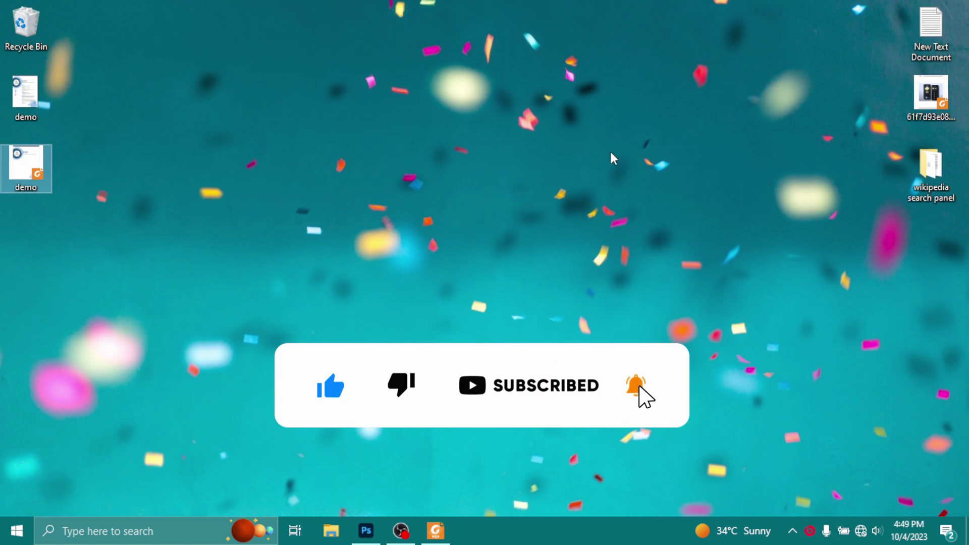